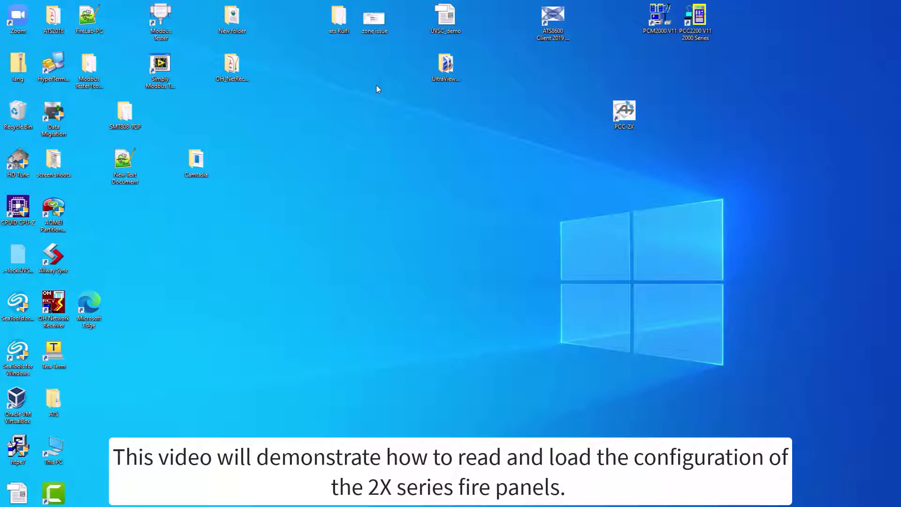
Step: Launch the PCC-2X configuration utility and accept the installer-responsibility notice
double_click(631, 118)
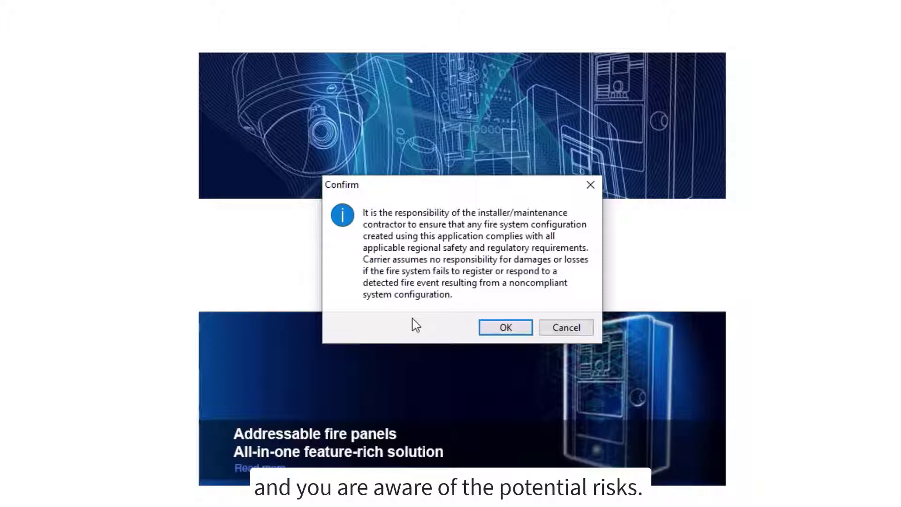
left_click(501, 329)
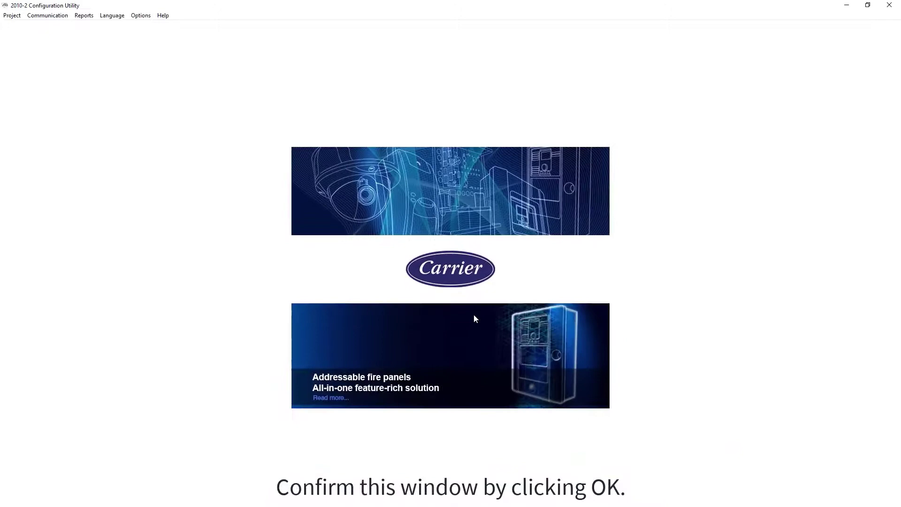
Step: Create a new project named 'Panel read config' from the Project menu
left_click(12, 16)
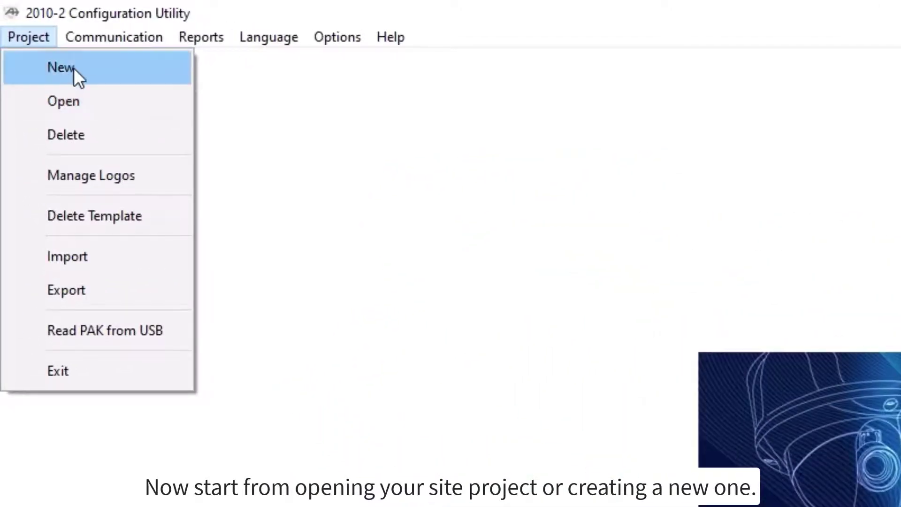
left_click(73, 68)
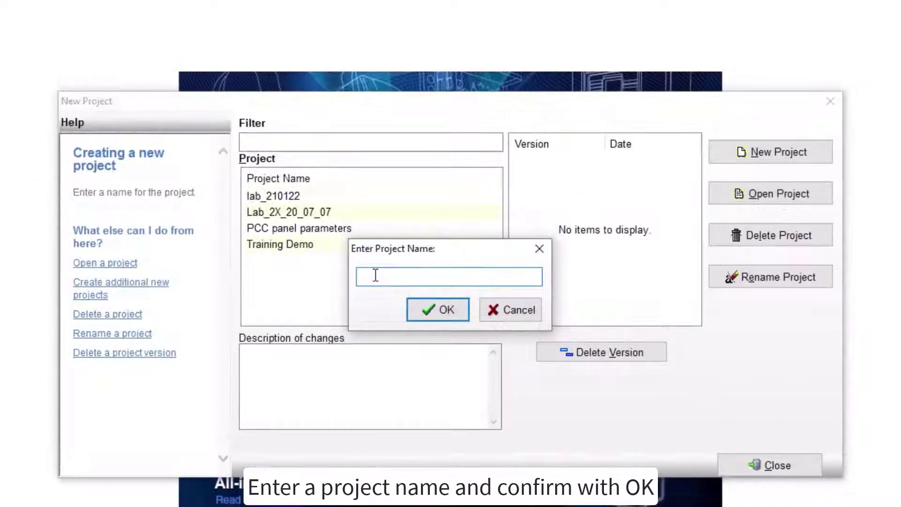
type("Pane")
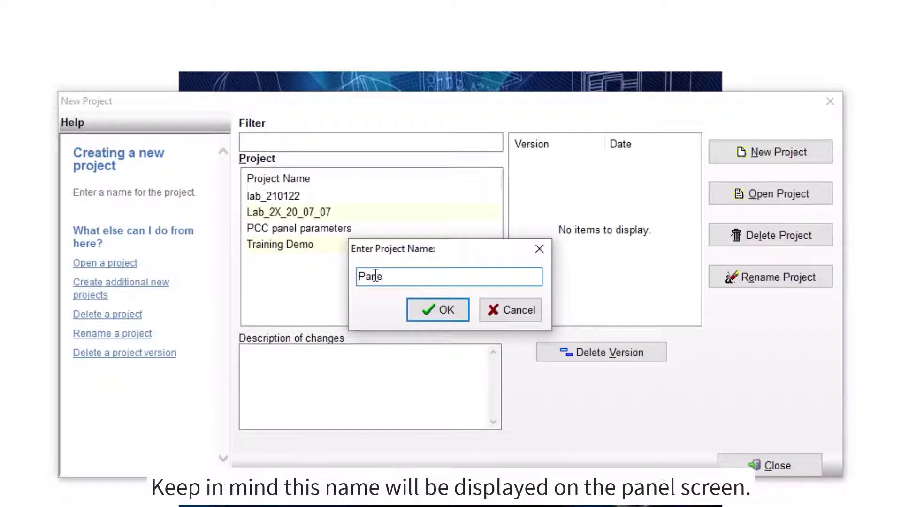
type("l read config")
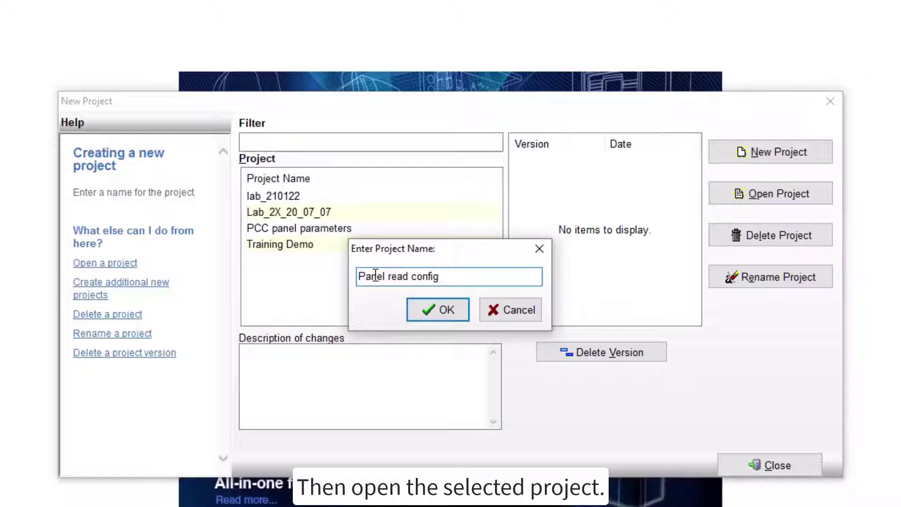
key("Return")
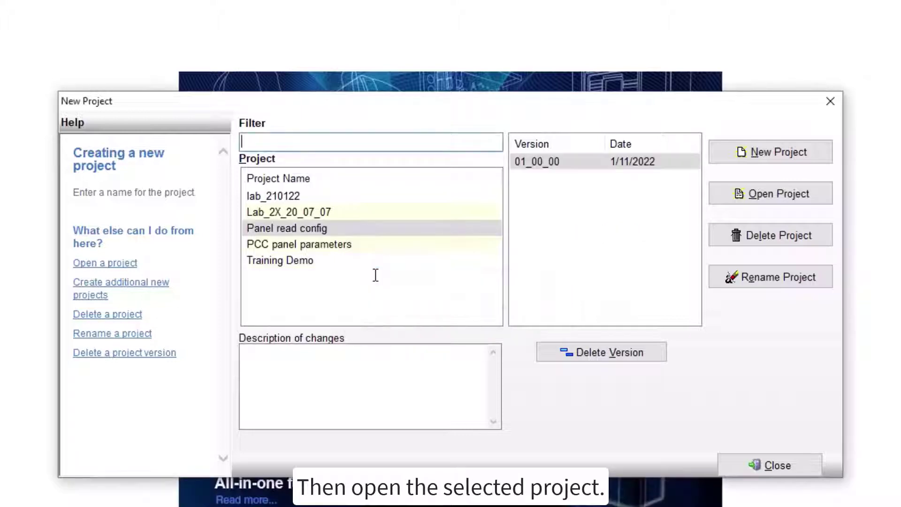
Step: Open the Panel read config project and browse the 2X-Fx, 2X-Ex and other panel types for slot 001
left_click(742, 194)
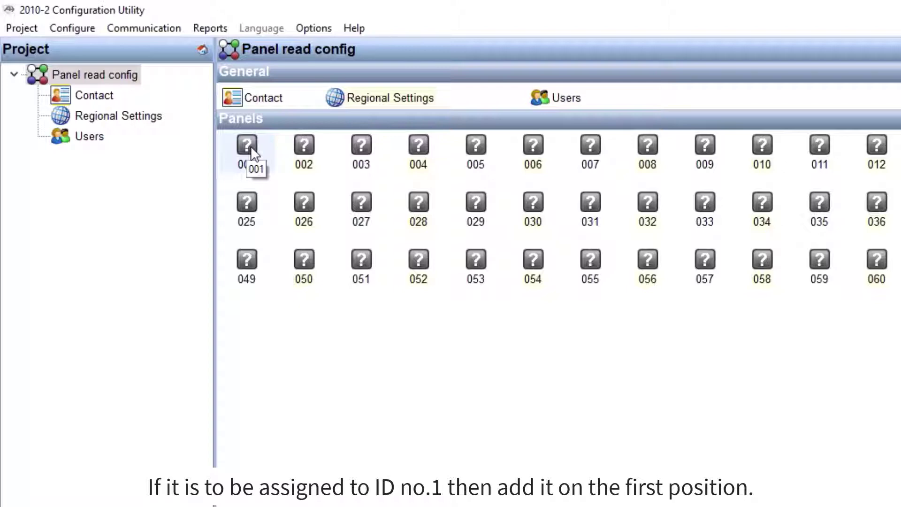
left_click(250, 145)
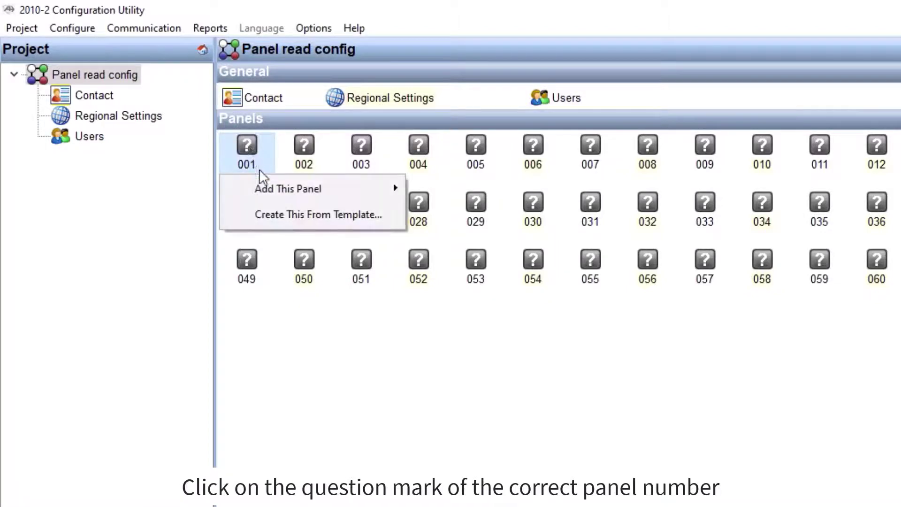
mouse_move(271, 190)
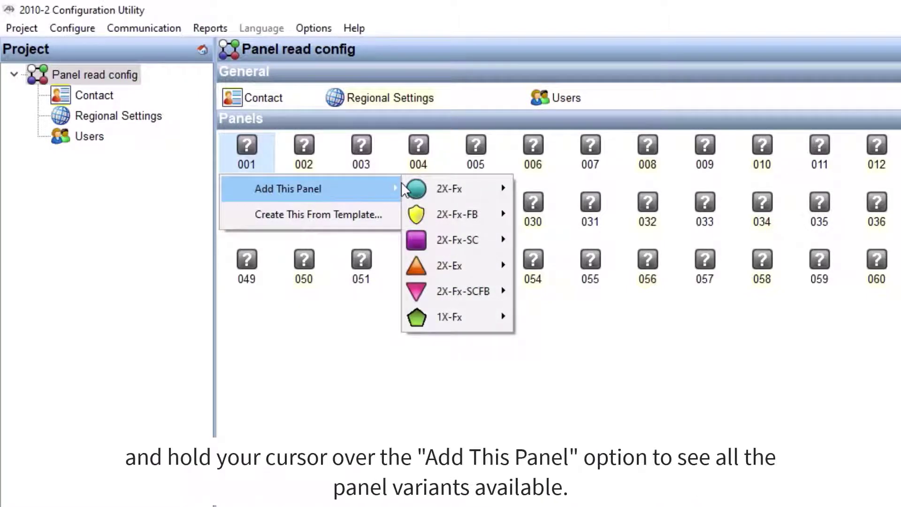
left_click(457, 188)
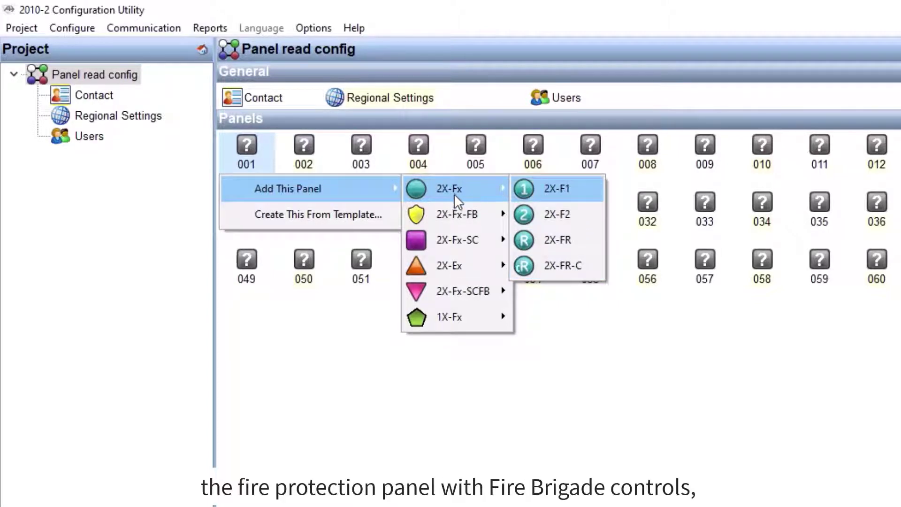
mouse_move(458, 214)
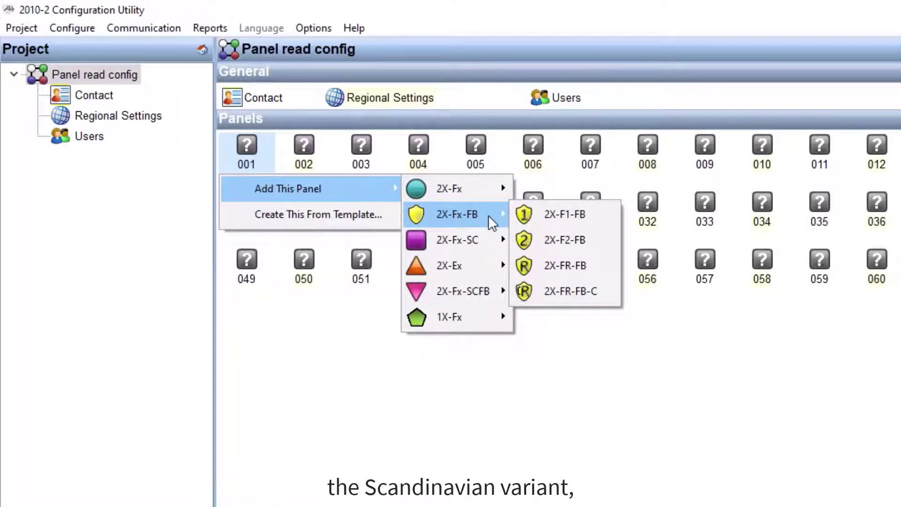
mouse_move(489, 237)
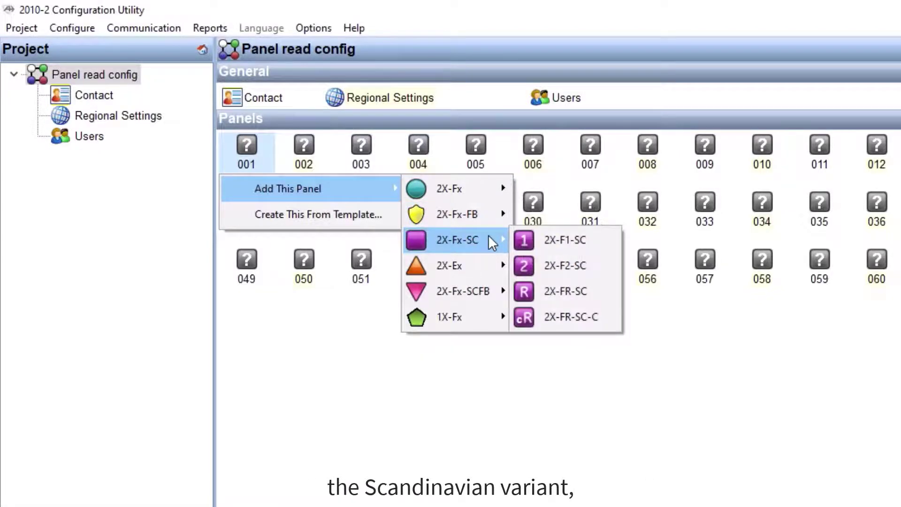
mouse_move(488, 263)
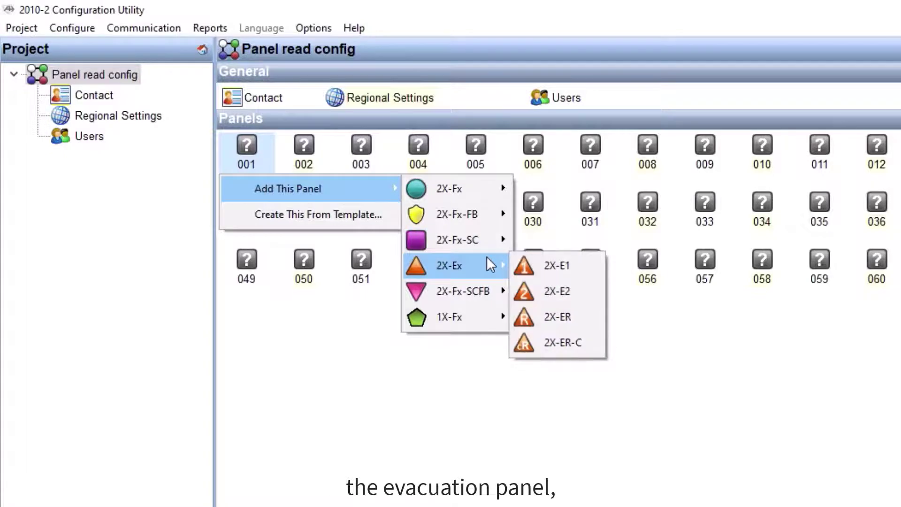
mouse_move(495, 294)
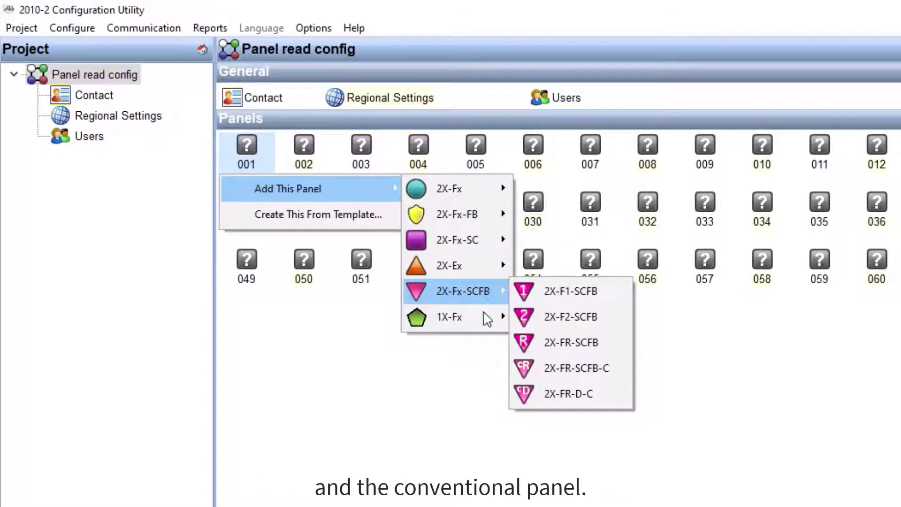
mouse_move(480, 319)
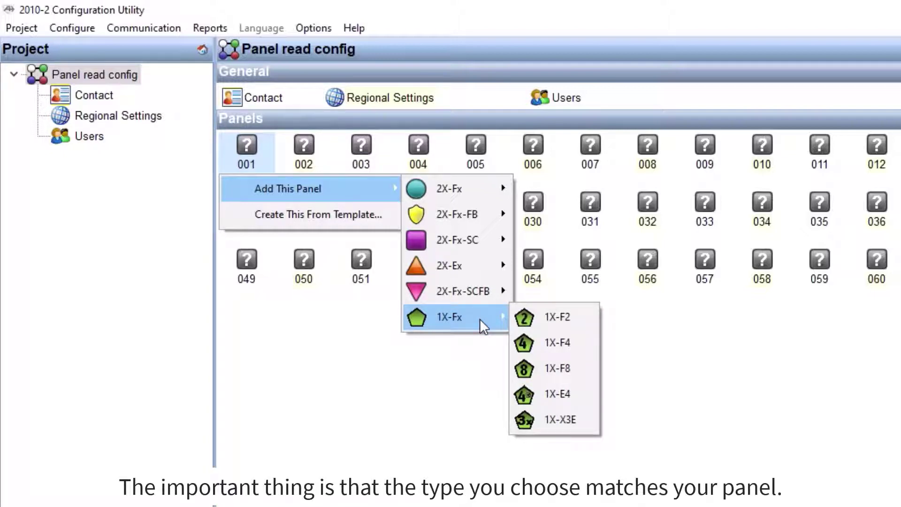
Step: Add a 2X-F2 panel at slot 001 and show PANEL001's Communication settings
mouse_move(465, 190)
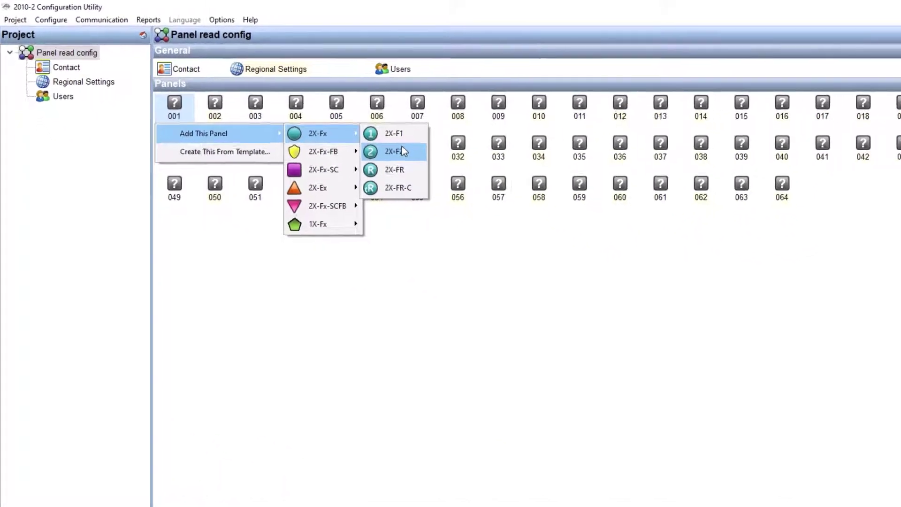
left_click(554, 214)
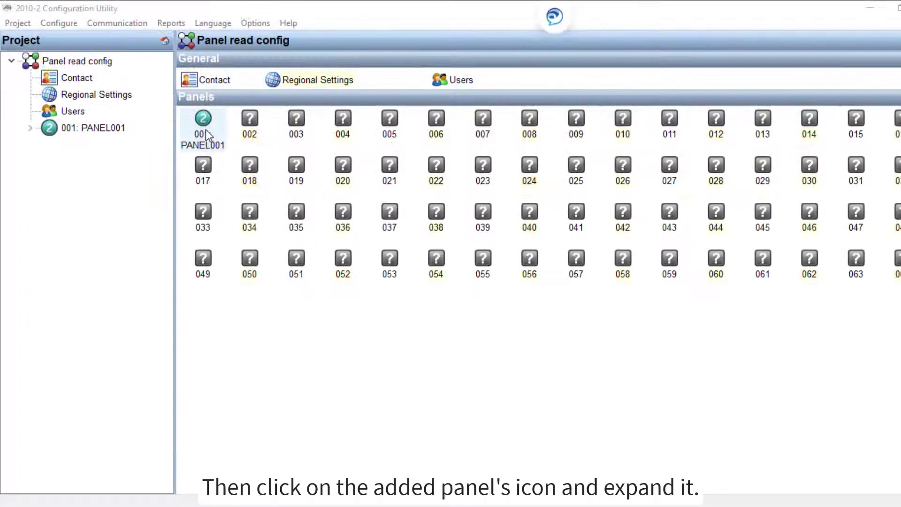
left_click(207, 135)
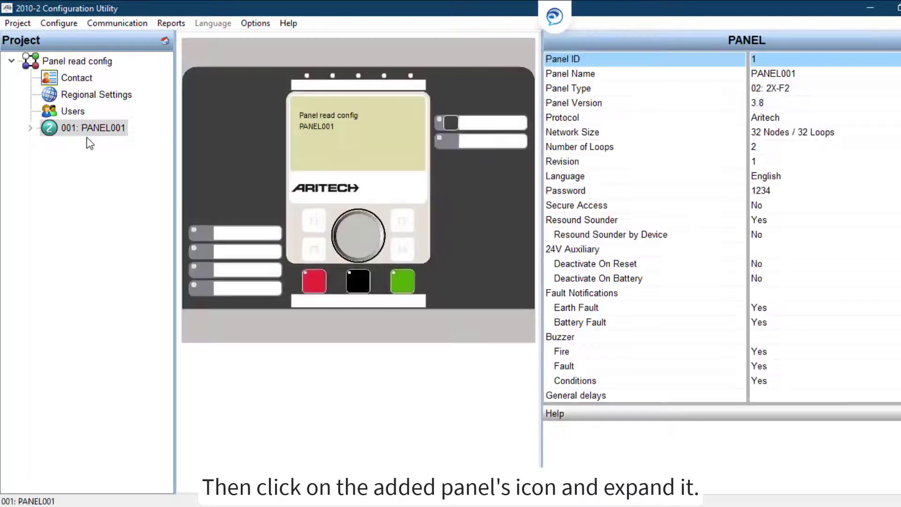
left_click(30, 131)
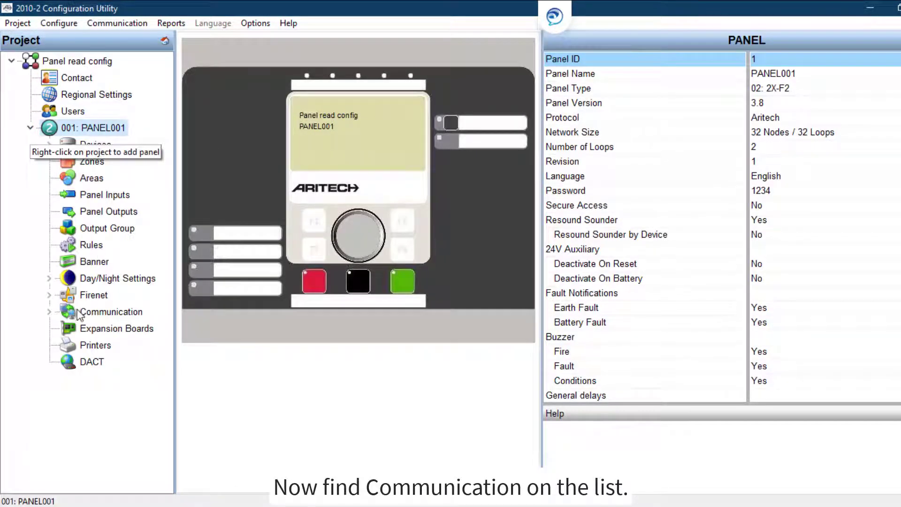
left_click(50, 313)
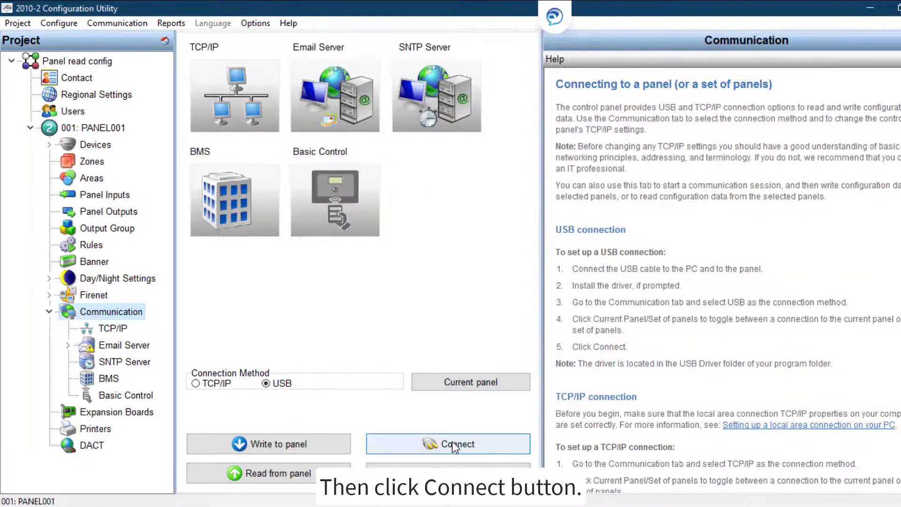
Step: Connect over USB and review the panel ID, type, loop protocol and version mismatches
left_click(453, 441)
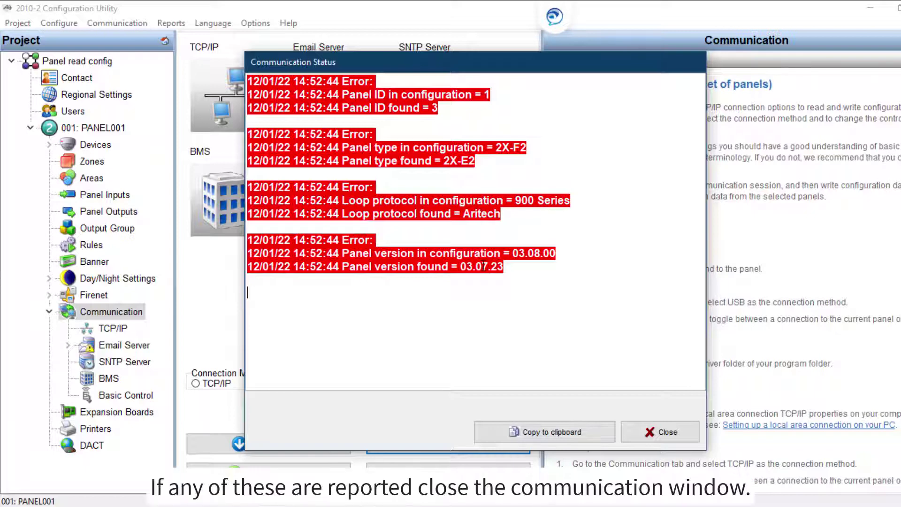
Step: Close the error log and set the panel type to 14: 2X-E2 with version 3.7
left_click(655, 434)
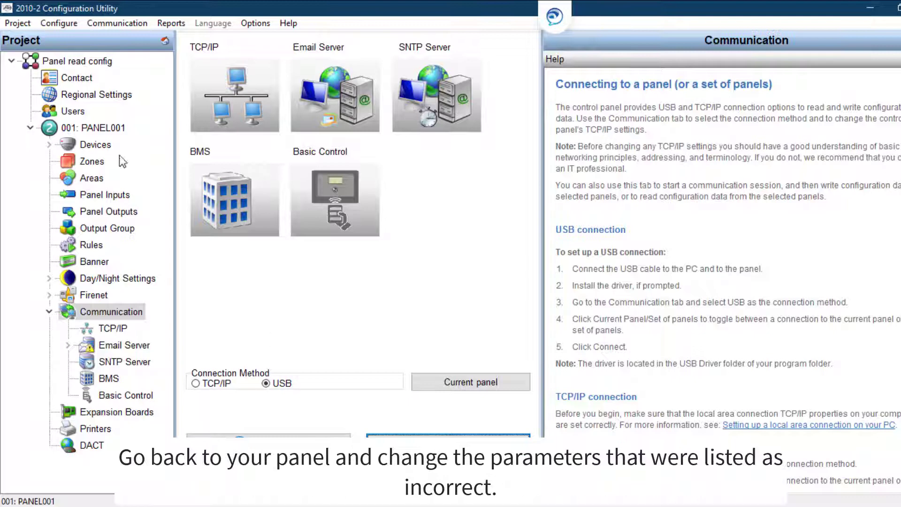
left_click(120, 131)
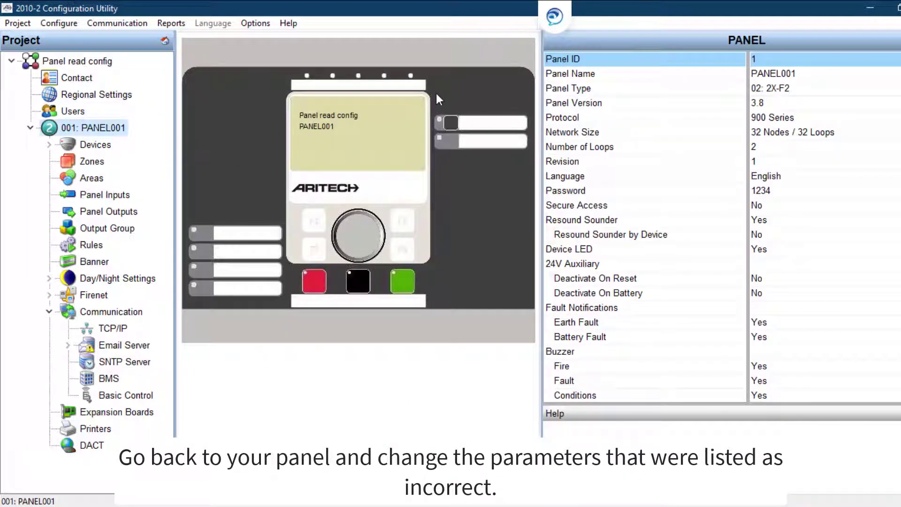
left_click(812, 91)
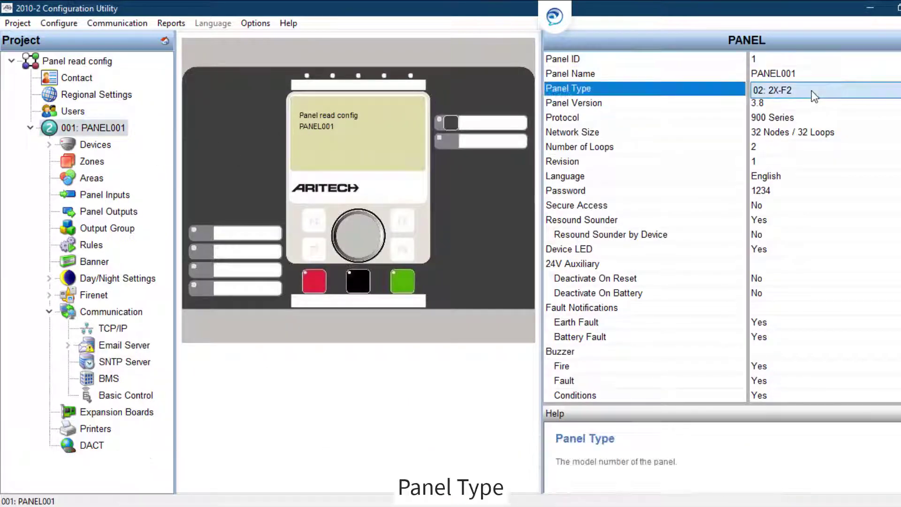
left_click(812, 91)
scroll(826, 144, "down", 2)
left_click(877, 151)
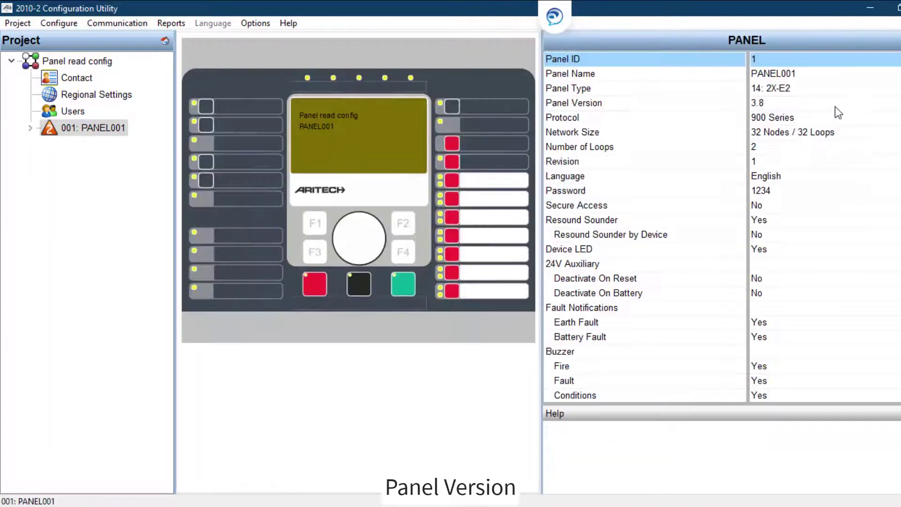
left_click(836, 107)
left_click(835, 107)
left_click(815, 173)
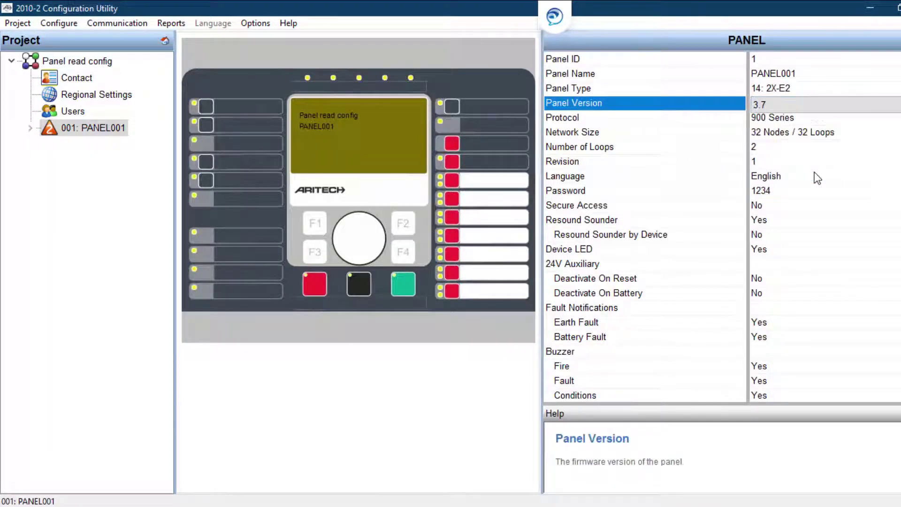
Step: Set the loop protocol to Aritech and the panel ID to 3
left_click(810, 117)
left_click(810, 117)
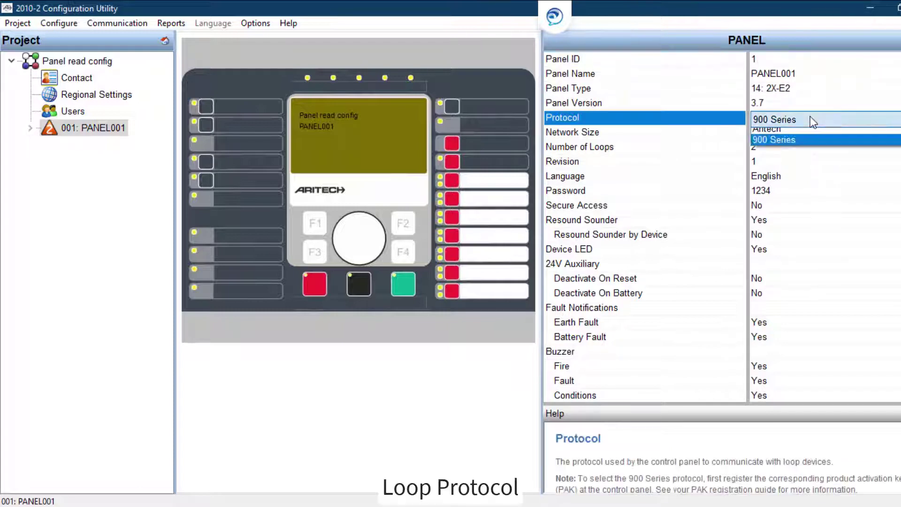
left_click(804, 129)
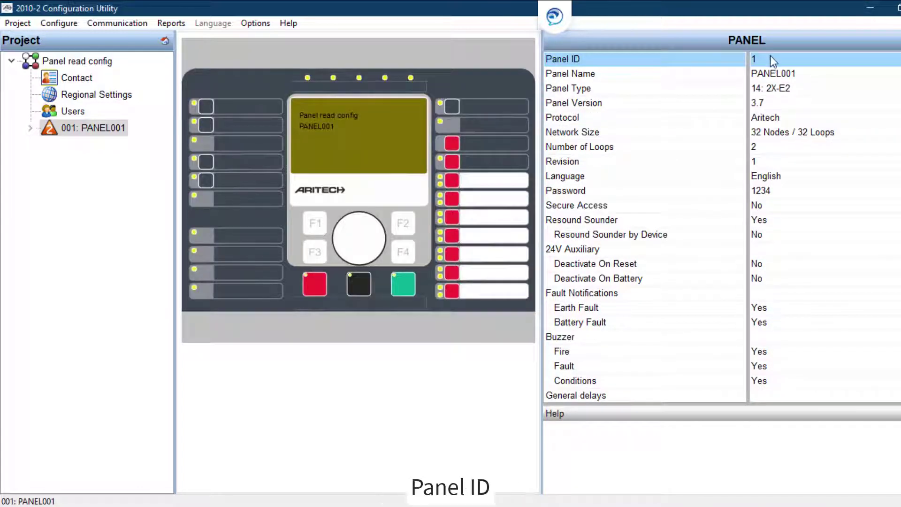
left_click(770, 55)
type("3")
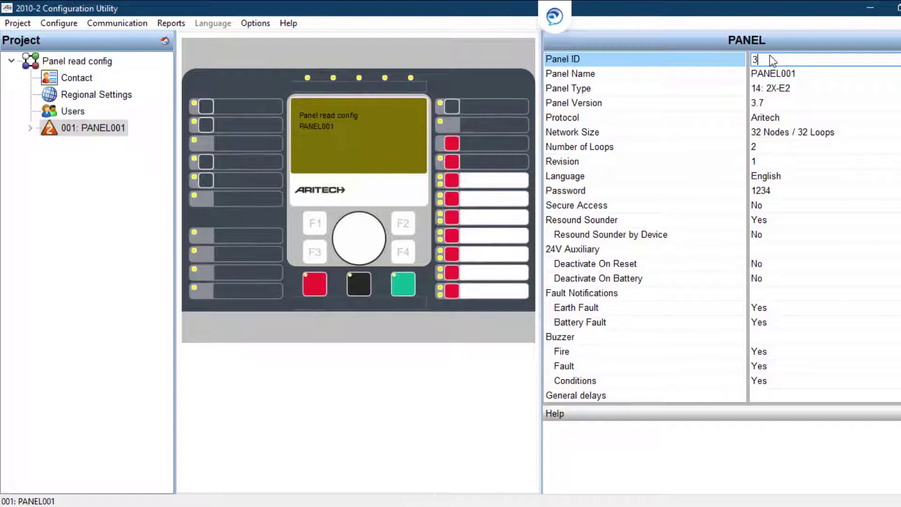
key("Return")
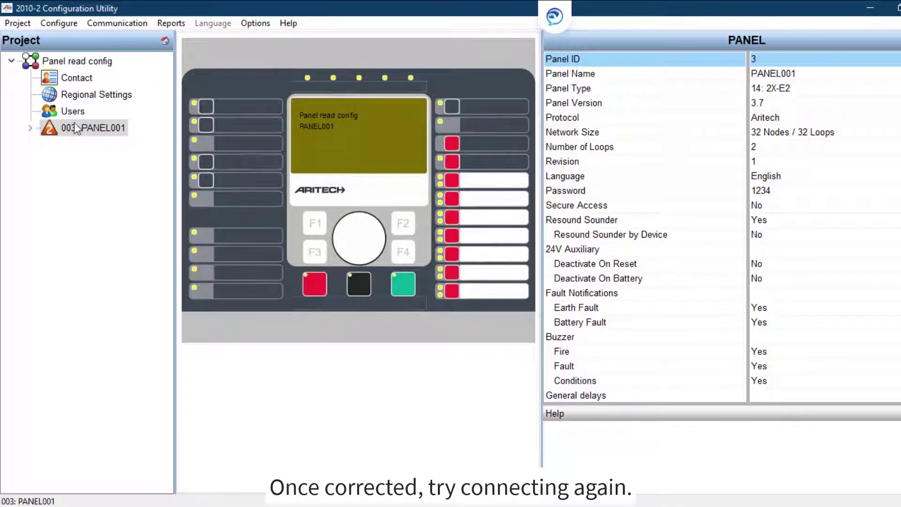
left_click(30, 126)
Step: Connect to panel 3 over USB and start reading its configuration
left_click(66, 328)
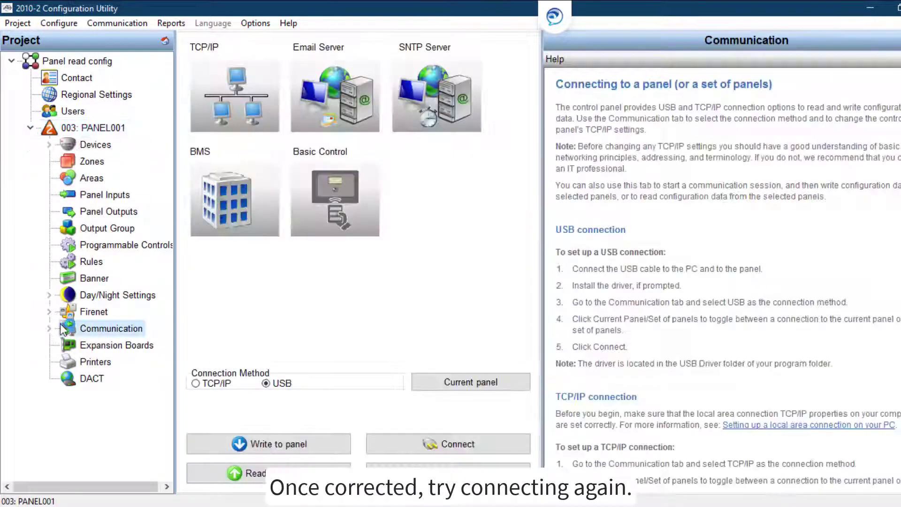
left_click(445, 442)
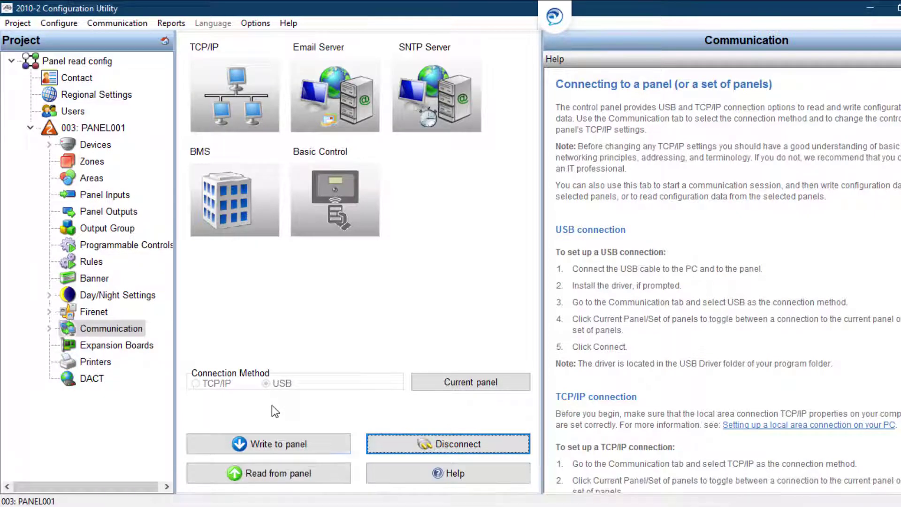
left_click(274, 475)
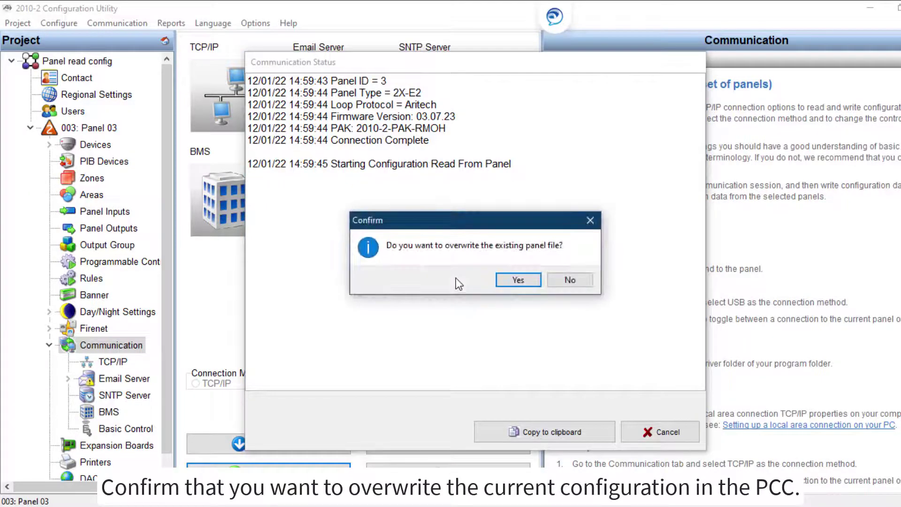
Step: Allow the panel file overwrite, dismiss the regional mode error, and choose EN 54 regional mode
left_click(507, 282)
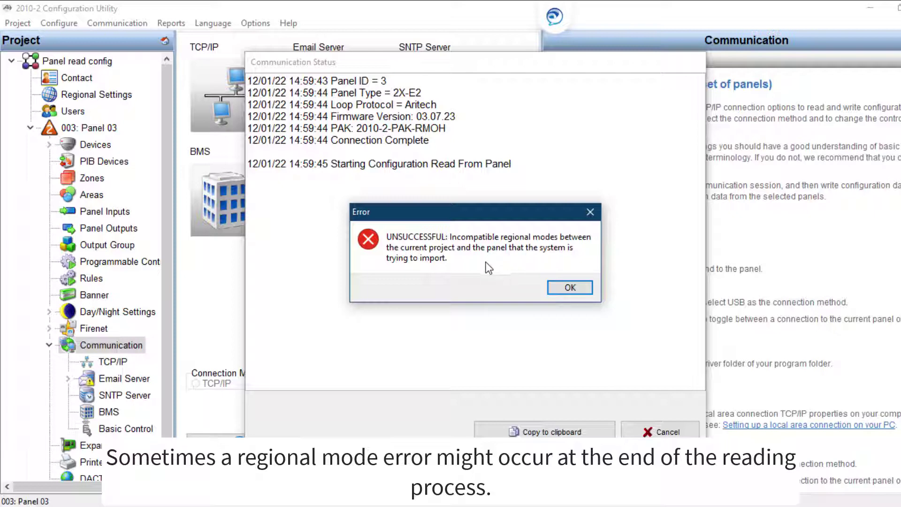
left_click(567, 288)
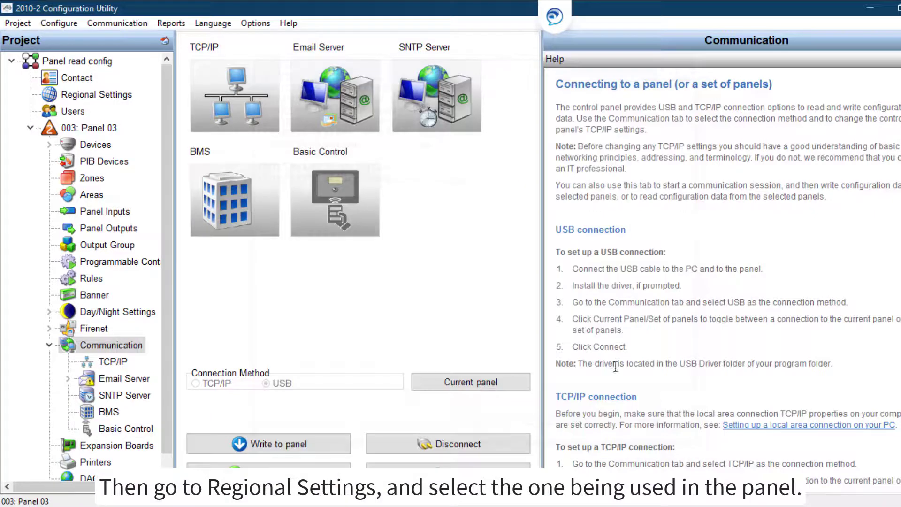
left_click(100, 130)
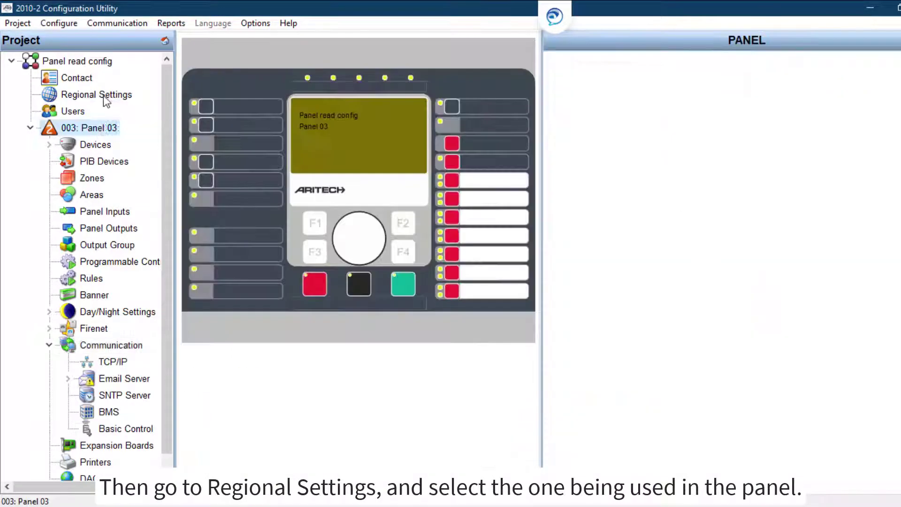
left_click(104, 95)
left_click(815, 65)
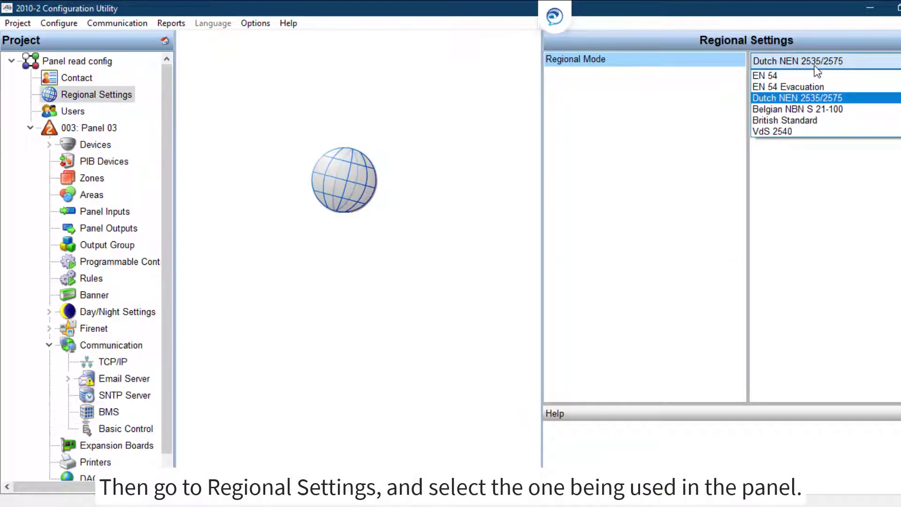
left_click(810, 76)
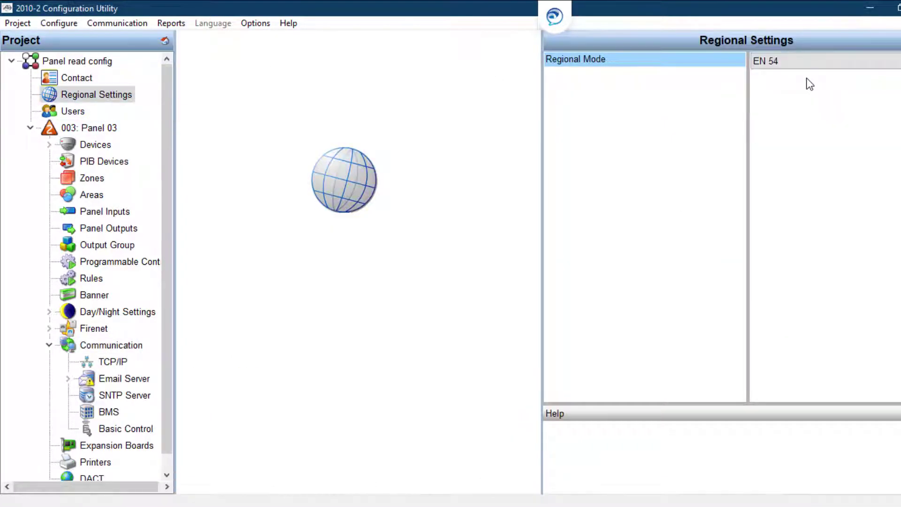
left_click(31, 128)
left_click(111, 345)
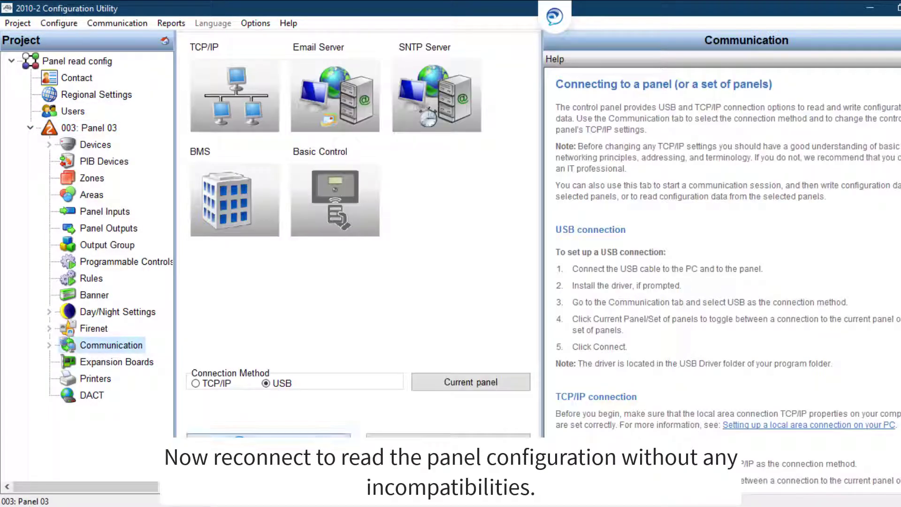
Step: Reconnect and write the project configuration to panel 3, agreeing to connect first
left_click(268, 435)
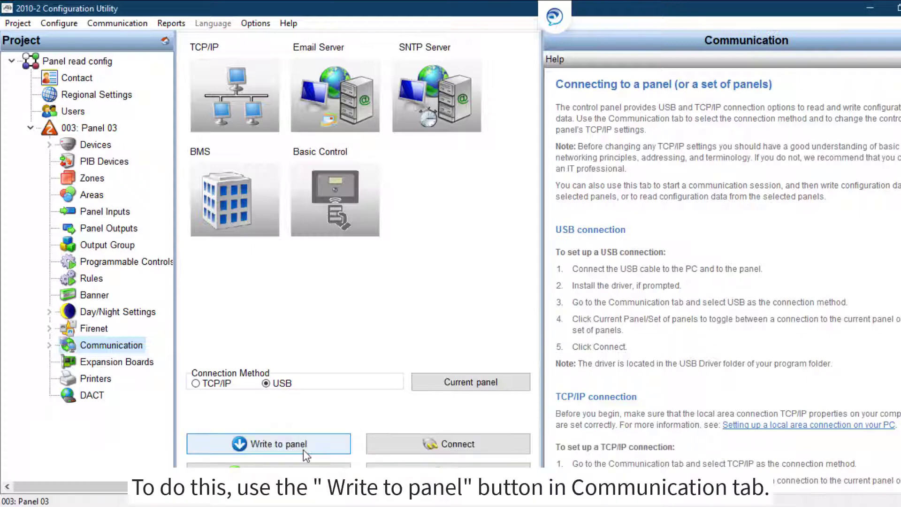
left_click(303, 450)
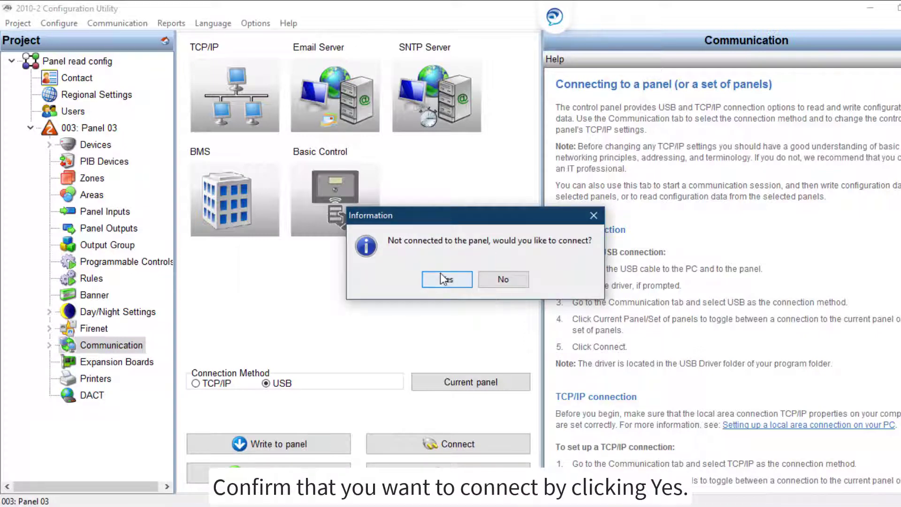
left_click(440, 275)
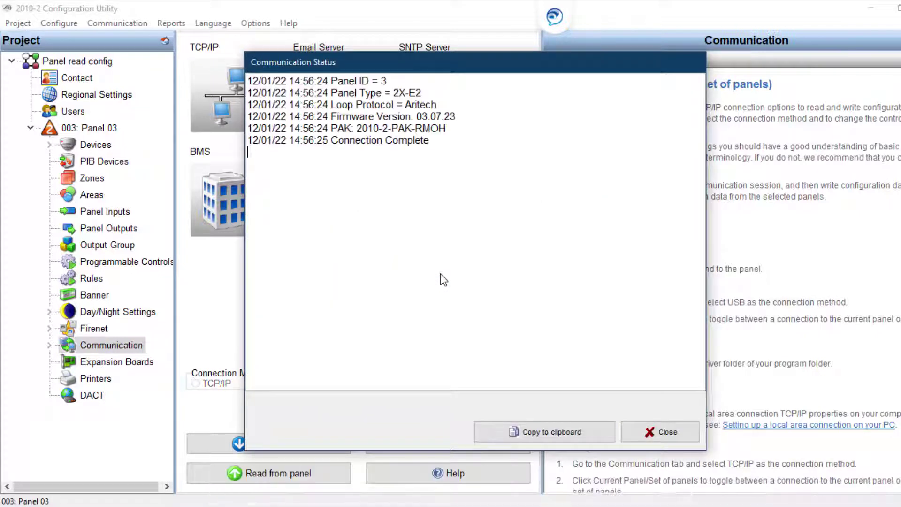